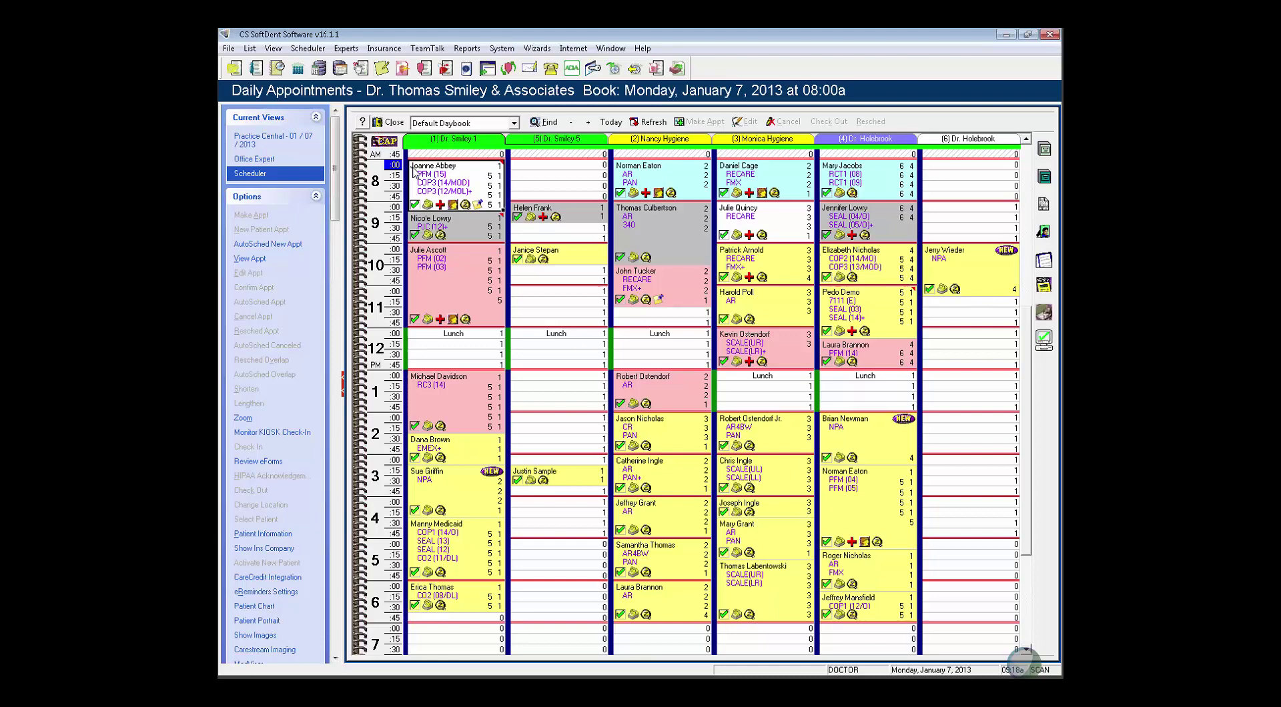
Step: Pick the 1:45 pm appointment slot for Dr. Smiley-5
click(543, 409)
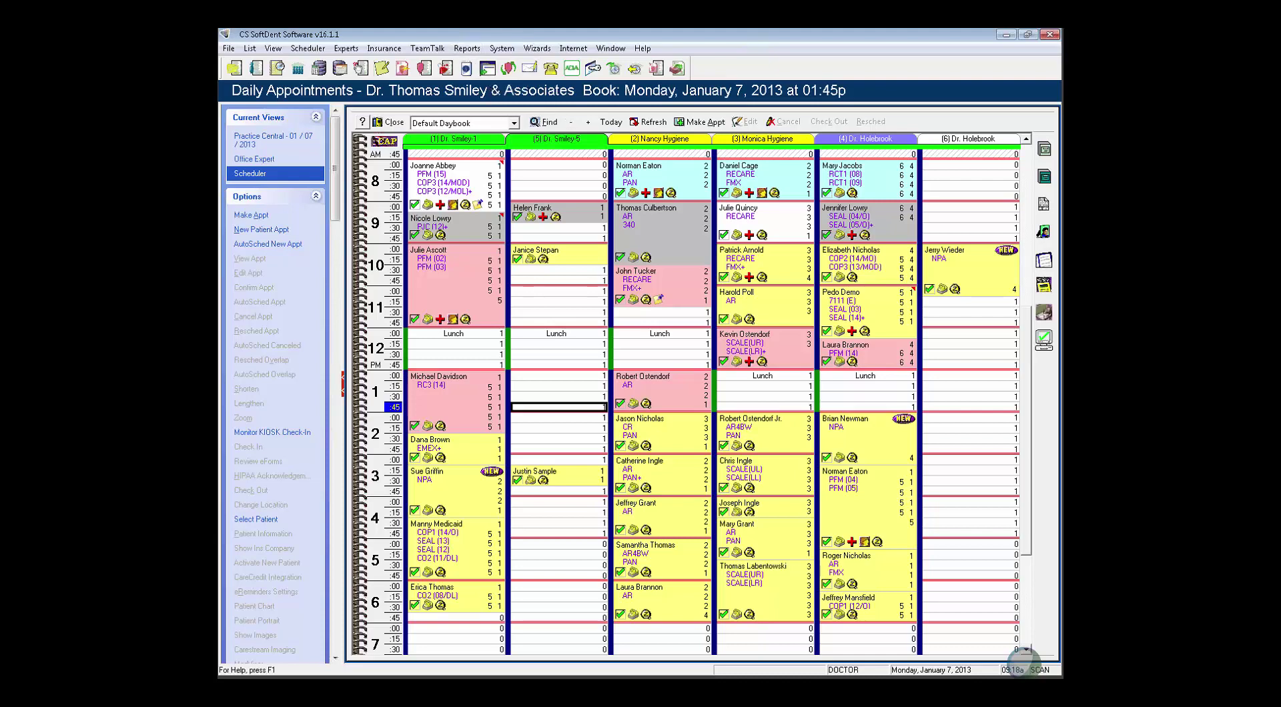
Step: Show the Practice Central dashboard for 01/07/2013 with patient lists and production goals
click(487, 69)
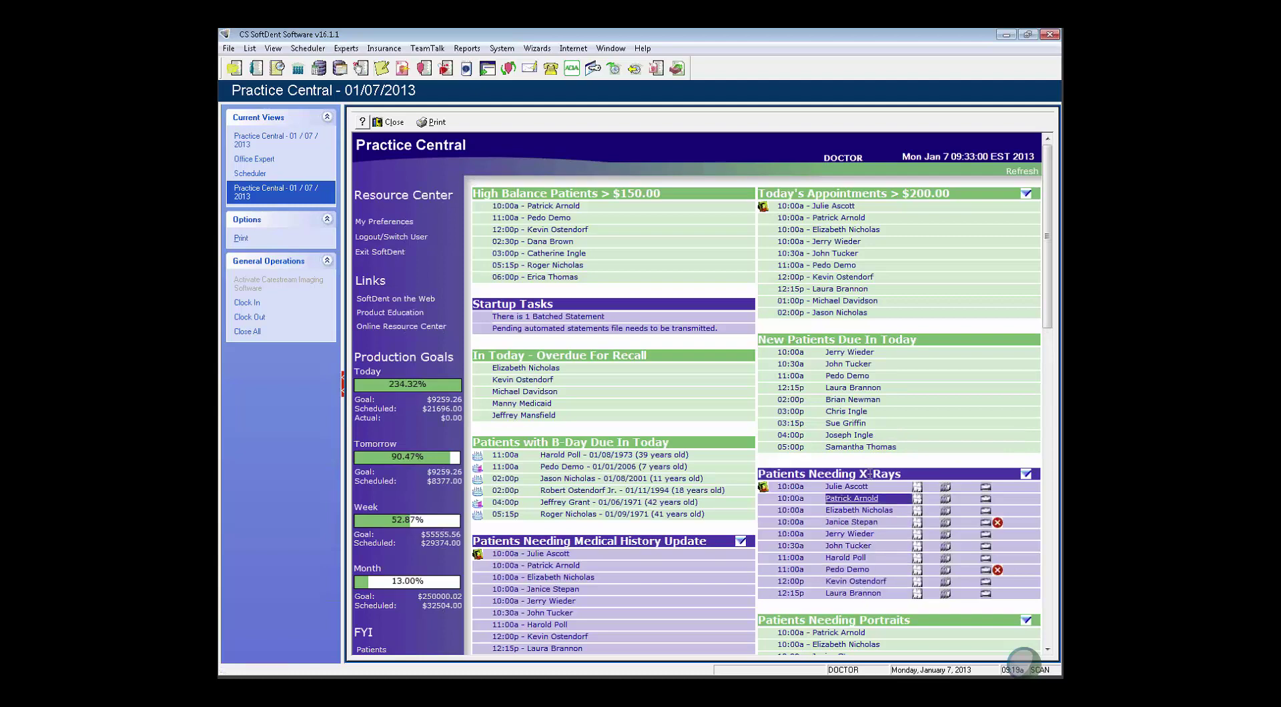
click(857, 352)
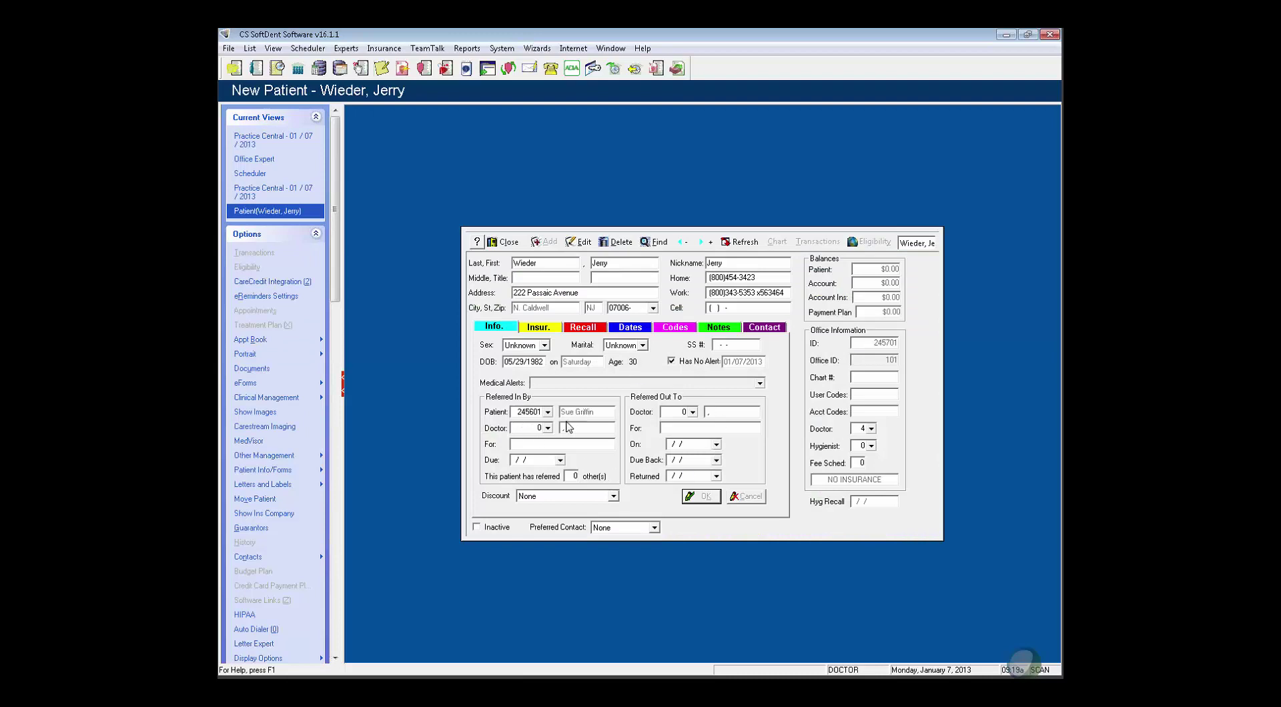
click(494, 245)
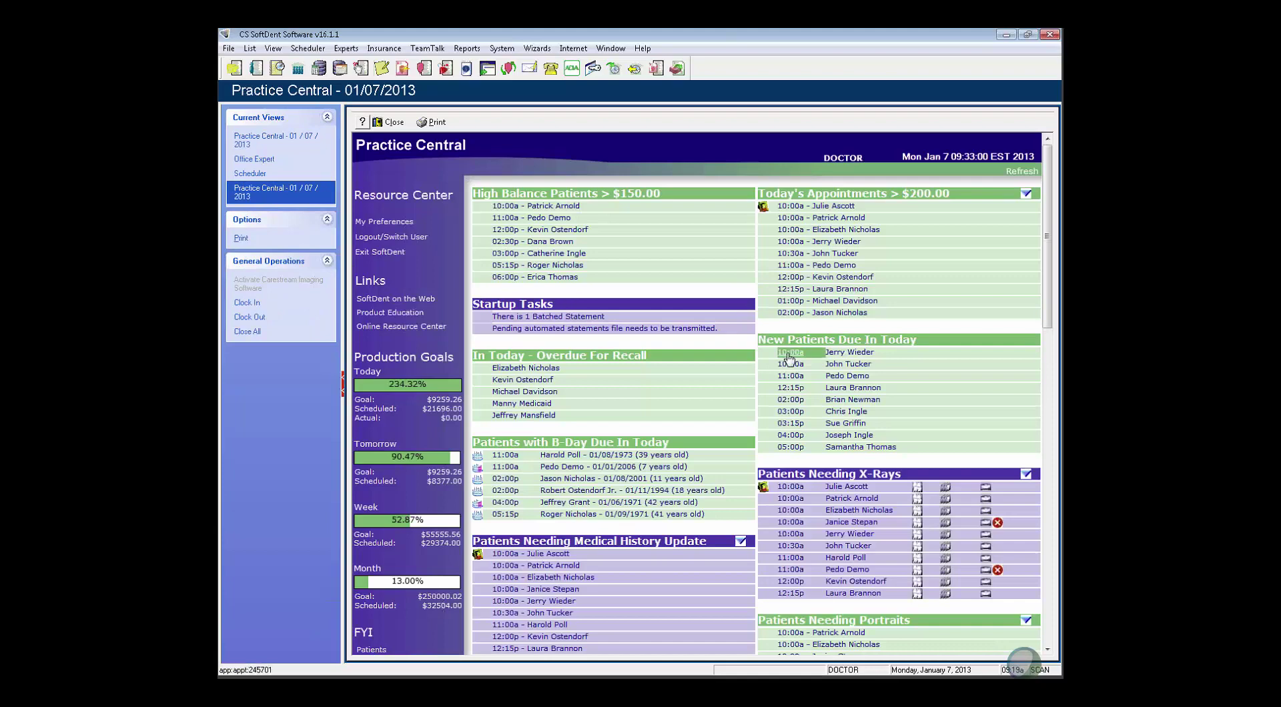
click(788, 357)
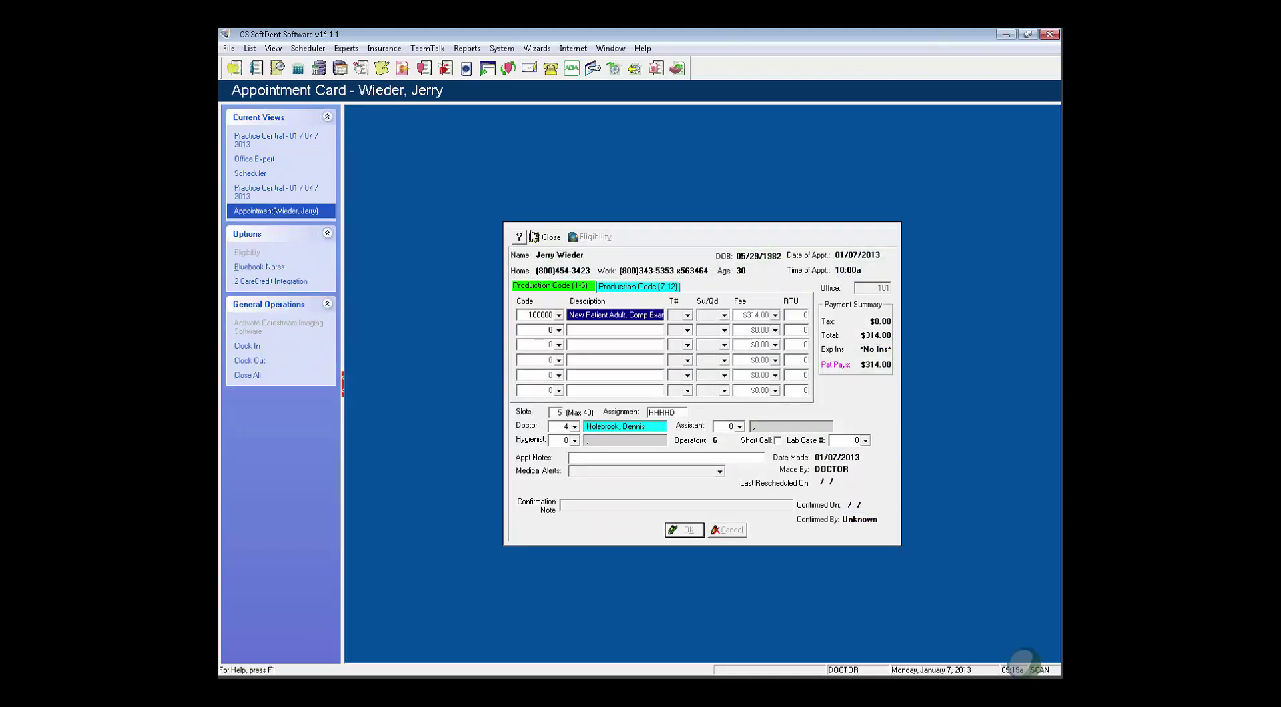
click(551, 238)
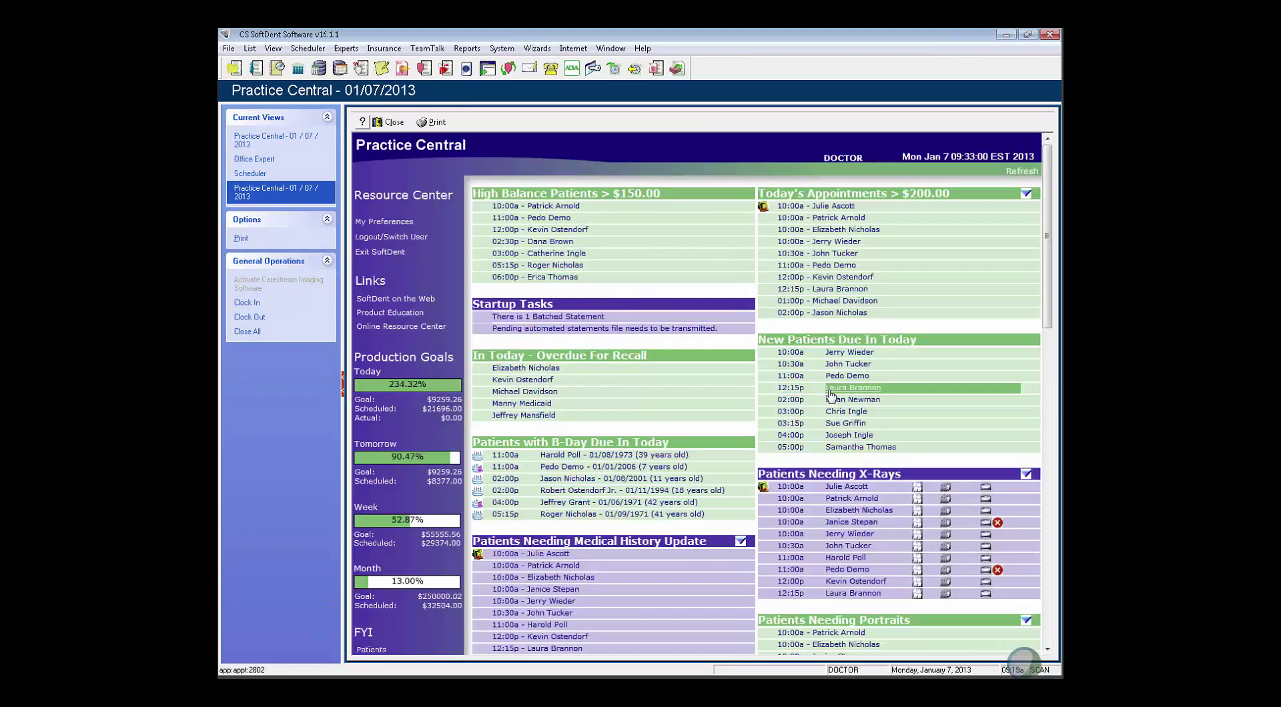
scroll(857, 309, down, 4)
click(846, 331)
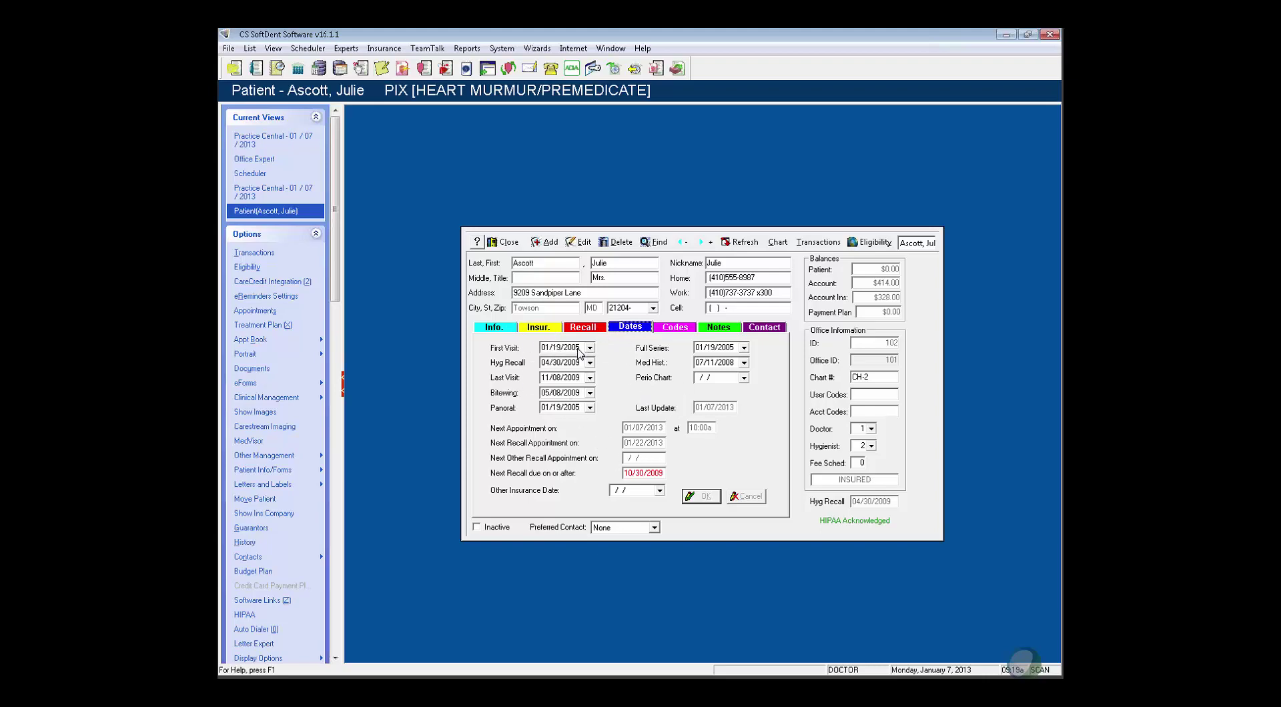
click(508, 244)
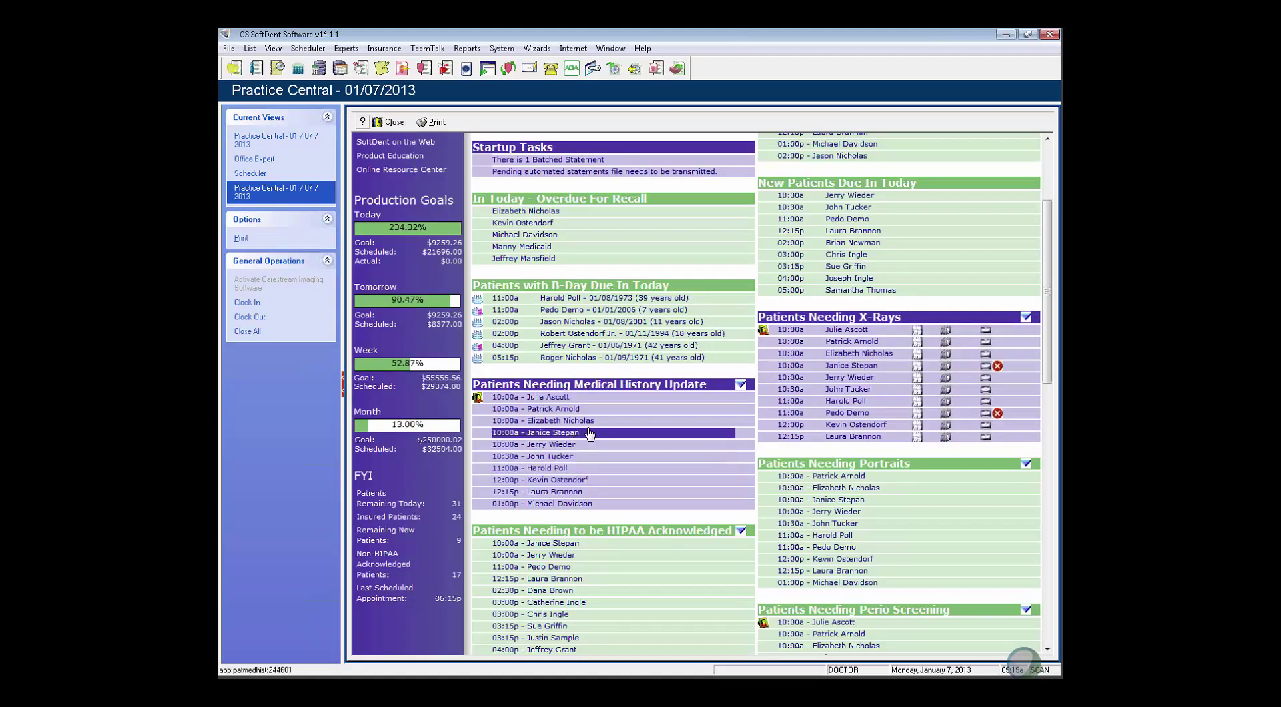
scroll(587, 434, down, 3)
scroll(813, 437, down, 3)
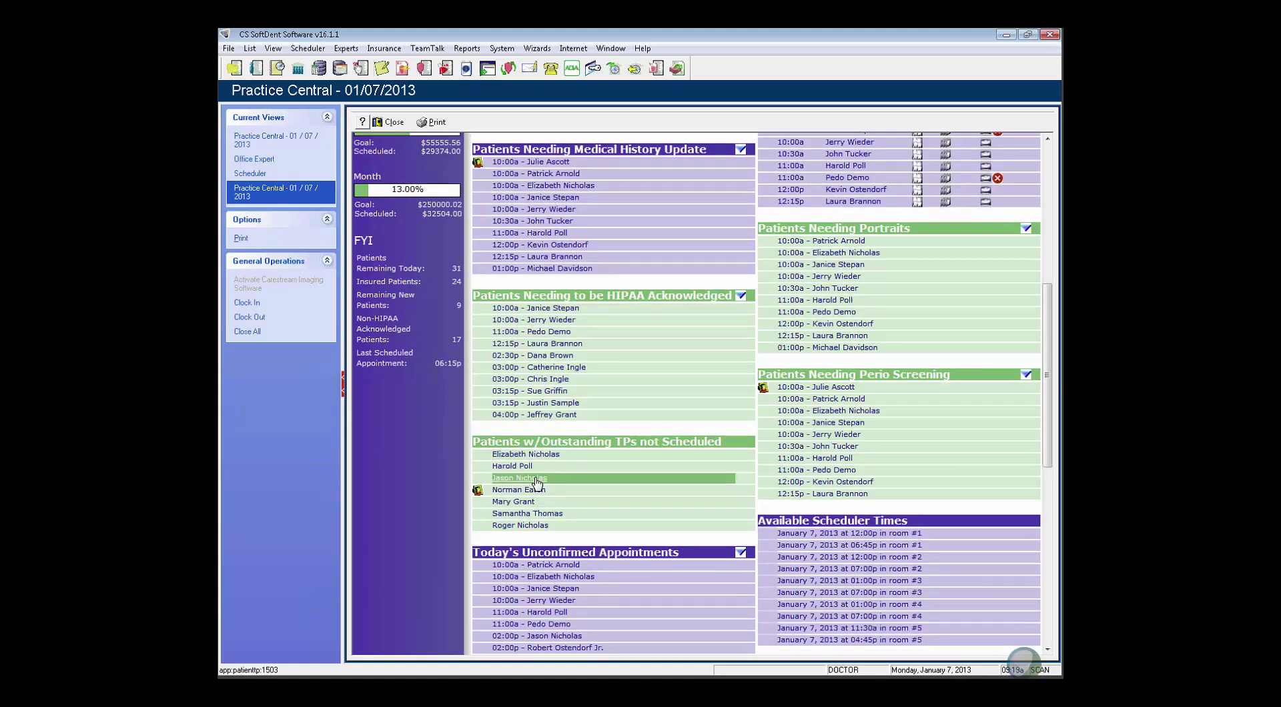
scroll(538, 480, down, 3)
scroll(538, 480, down, 2)
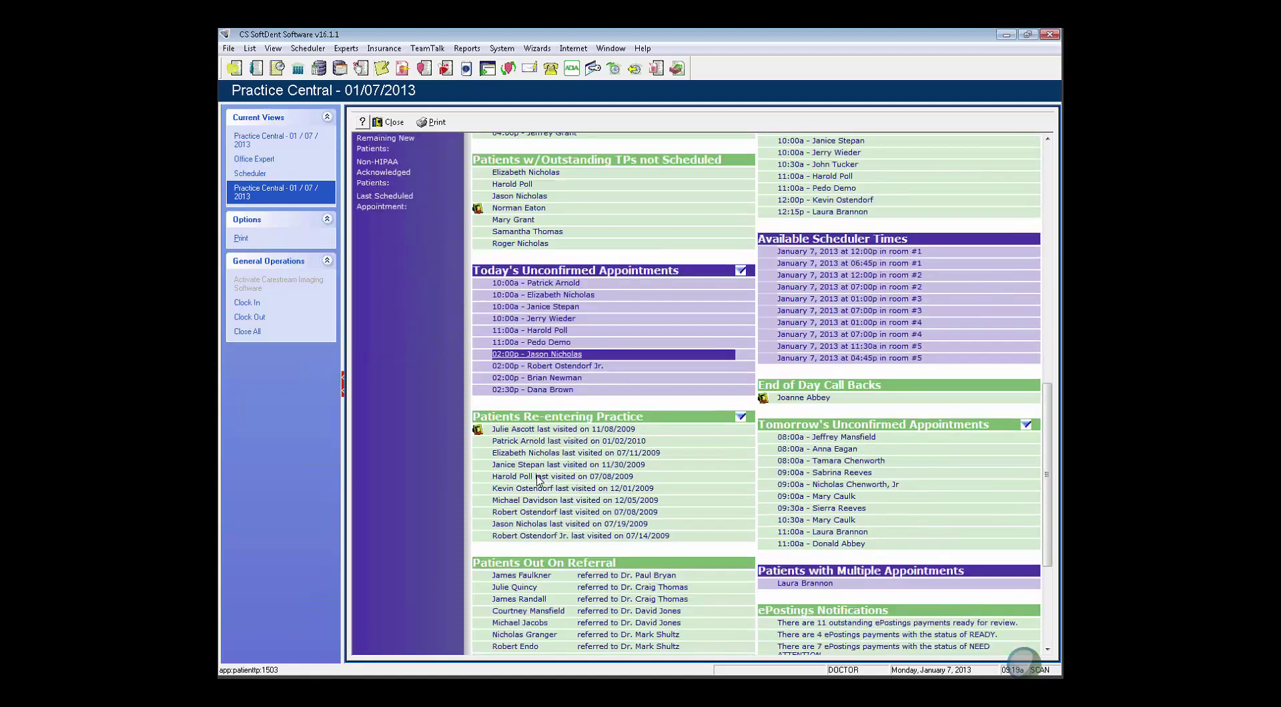
scroll(539, 476, up, 6)
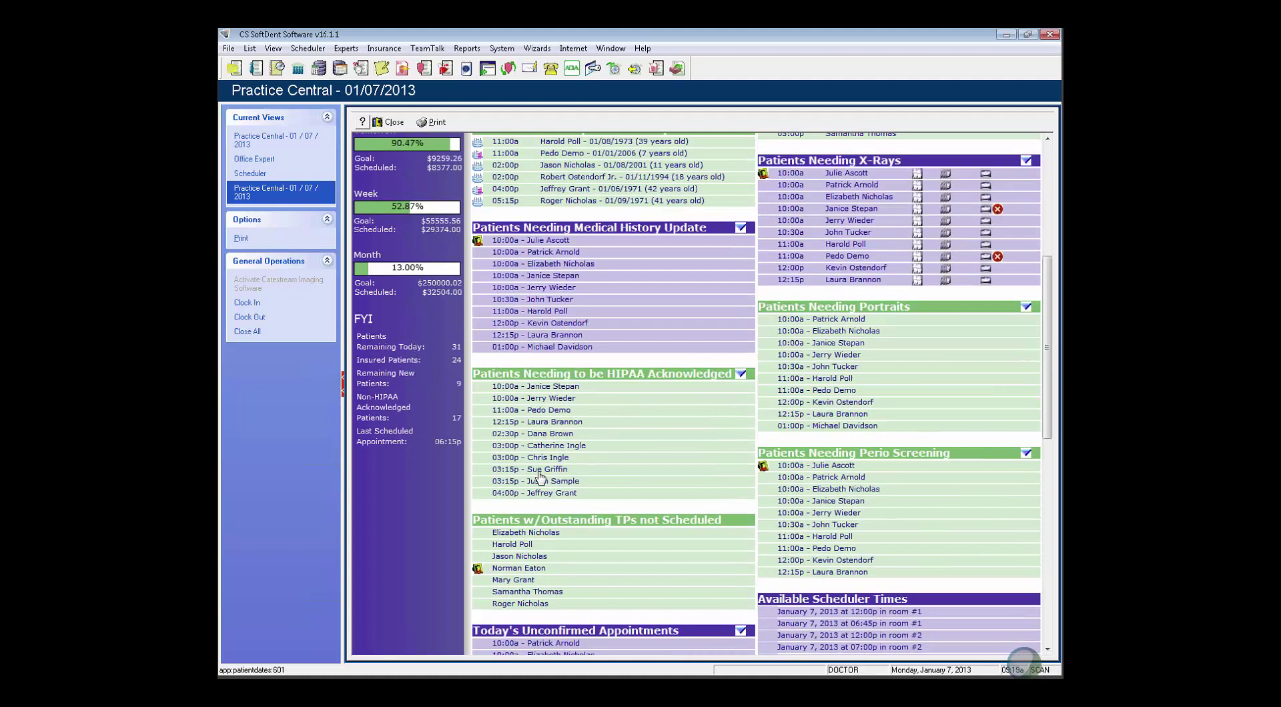
scroll(555, 338, up, 5)
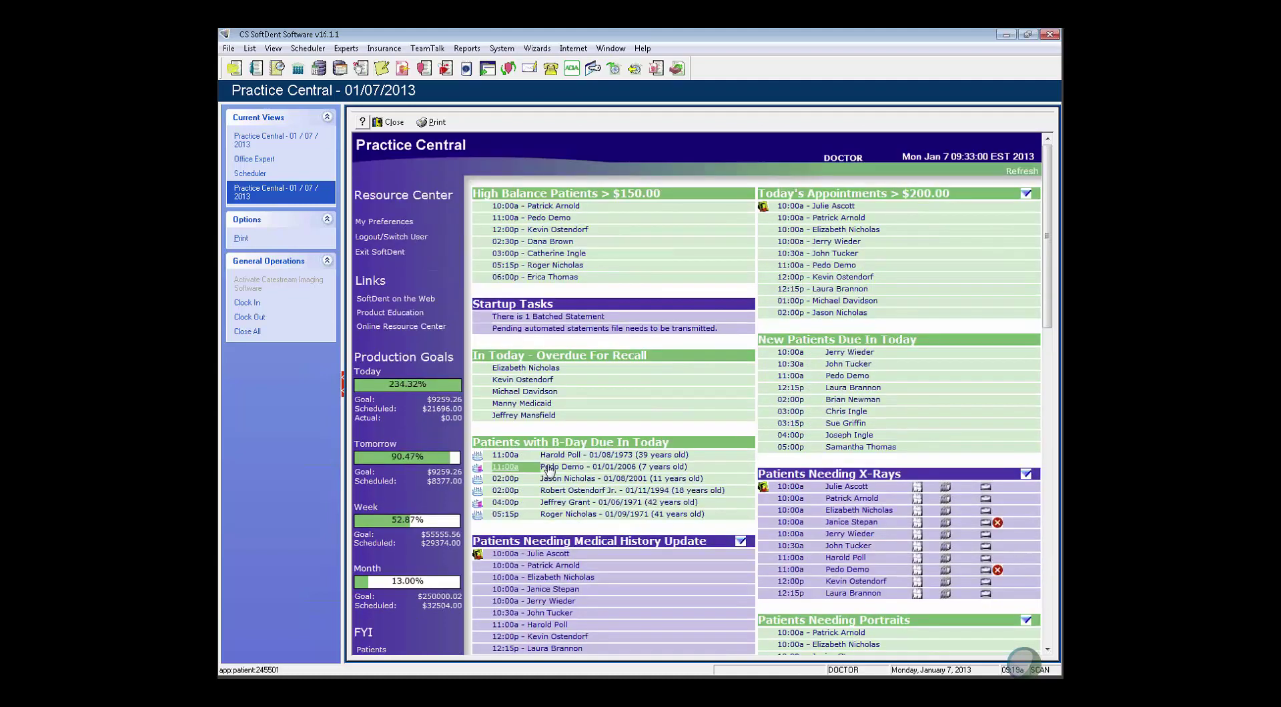
Step: In My Preferences, move Patients Needing X-Rays up three places, below High Balance Patients, and apply
click(384, 221)
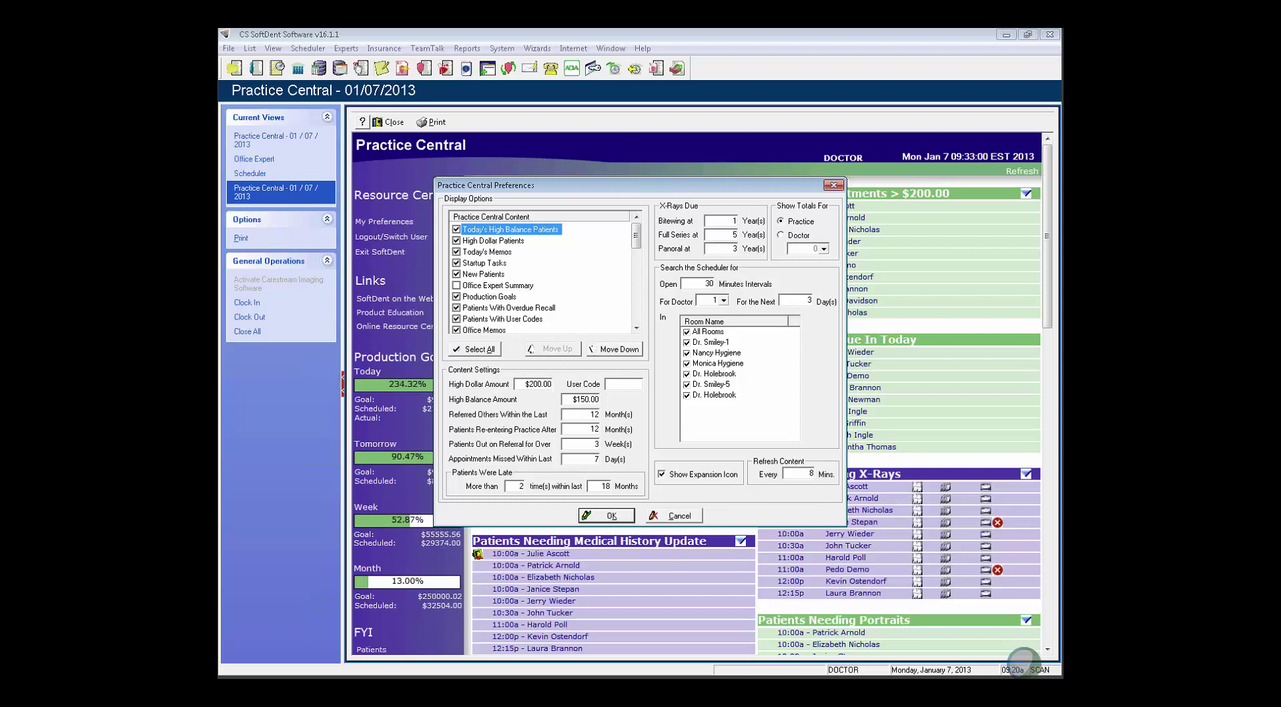
drag(637, 238, 637, 263)
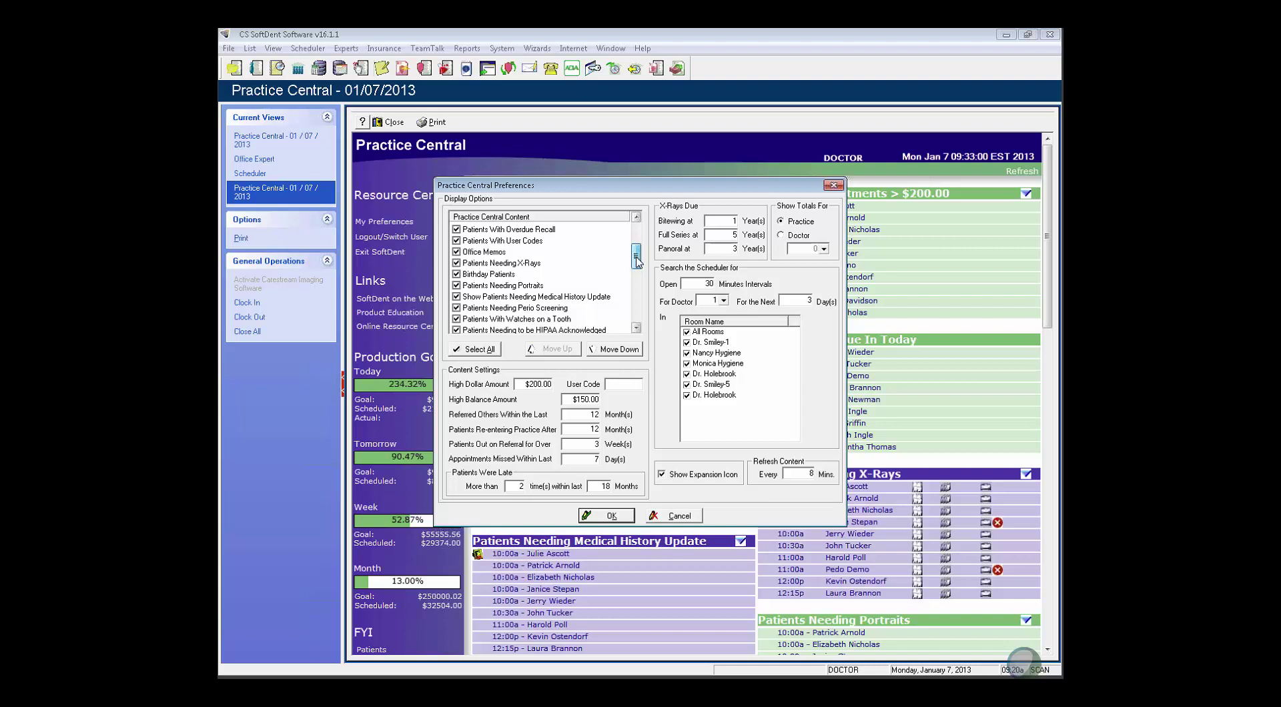
click(521, 264)
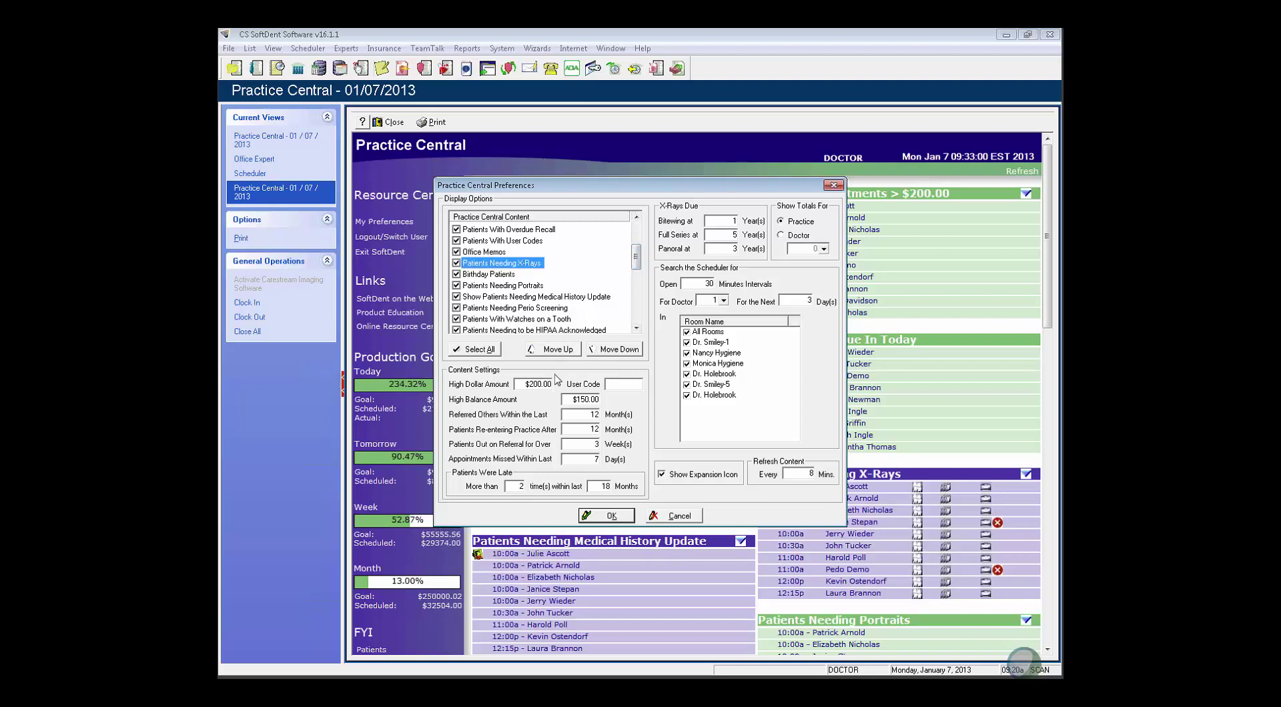
click(549, 350)
click(549, 349)
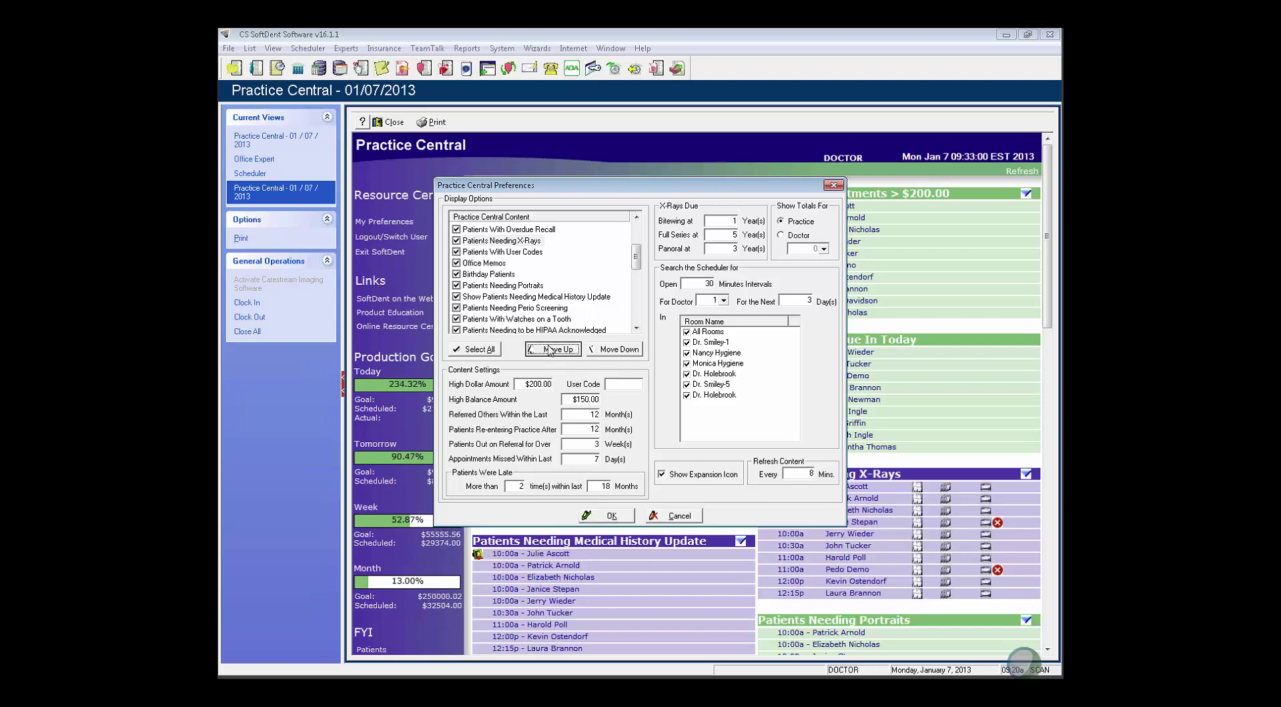
click(549, 350)
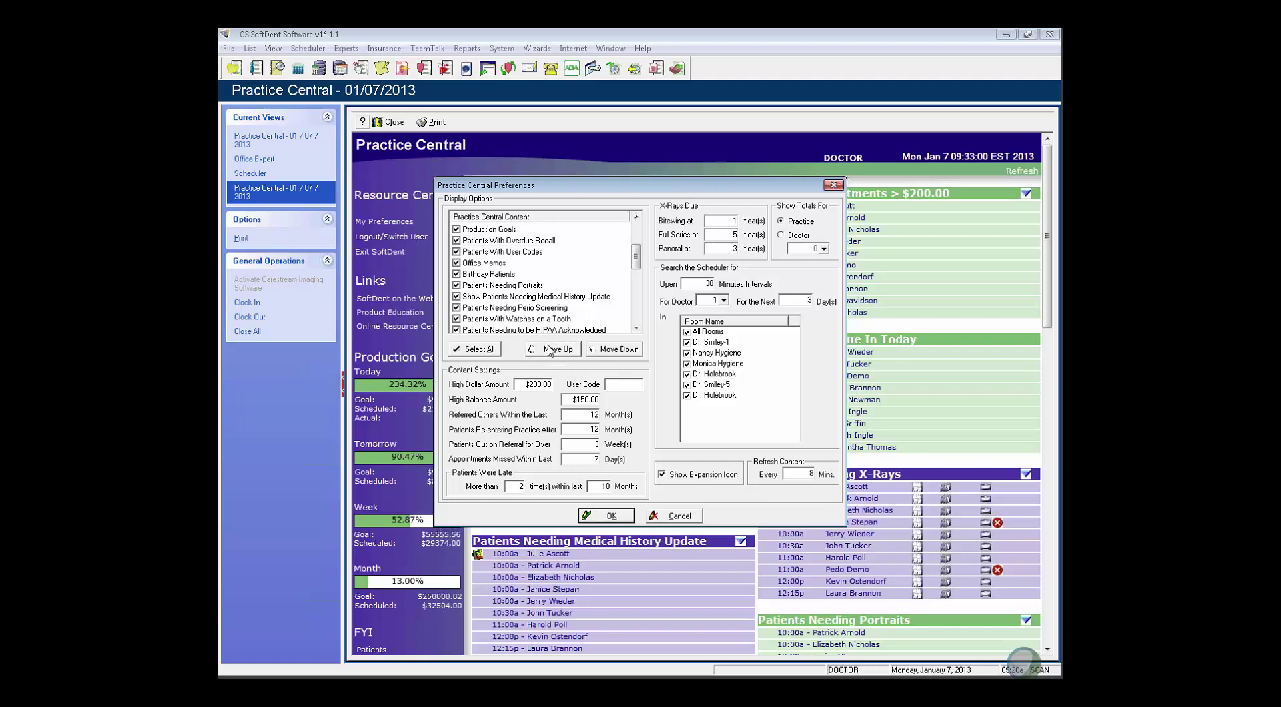
click(609, 516)
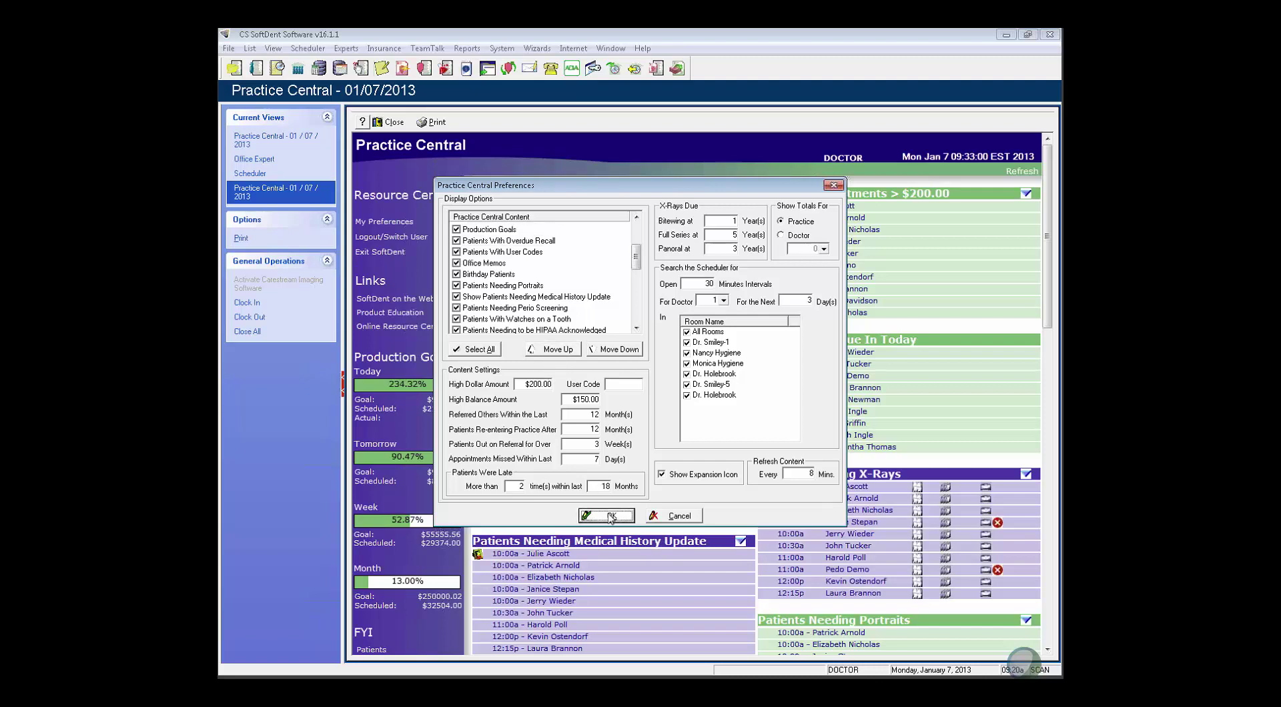